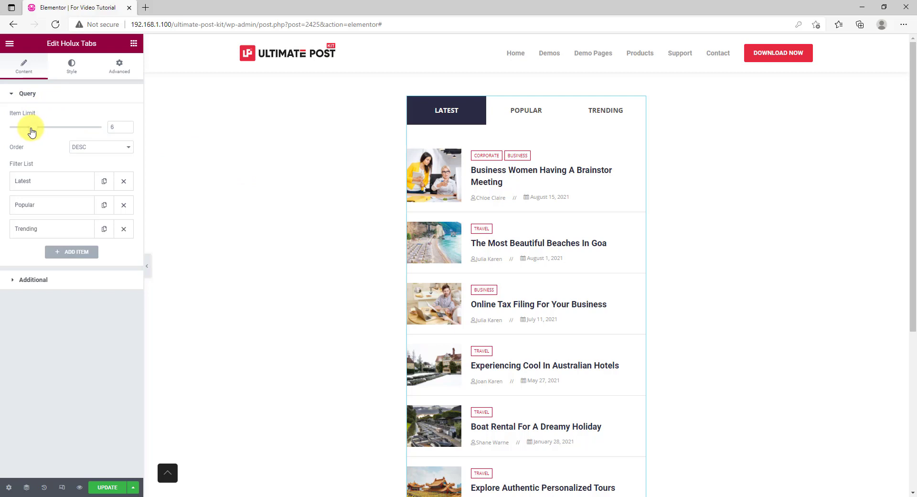
Step: Set the Holux Tabs widget's item limit to 5
left_click_drag(31, 131, 27, 129)
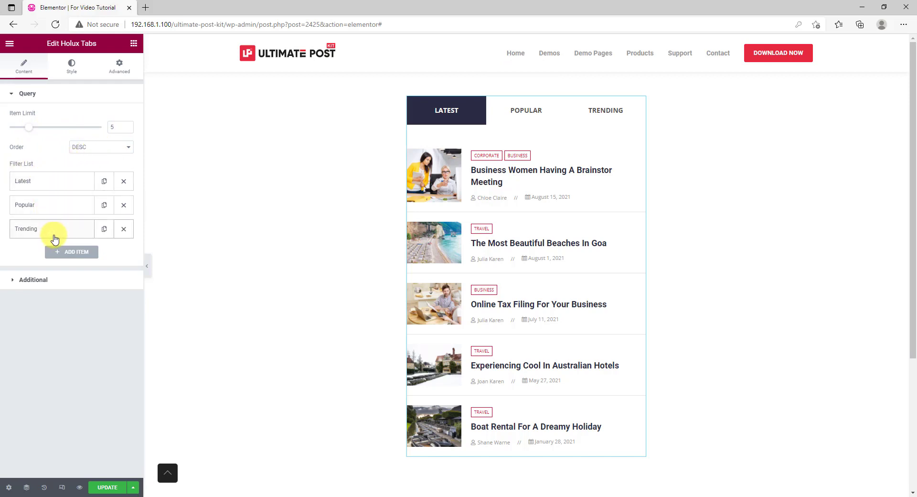
Step: Try the Trending and Popular filters on the Latest item of the filter list and return its filter to Latest
left_click(66, 185)
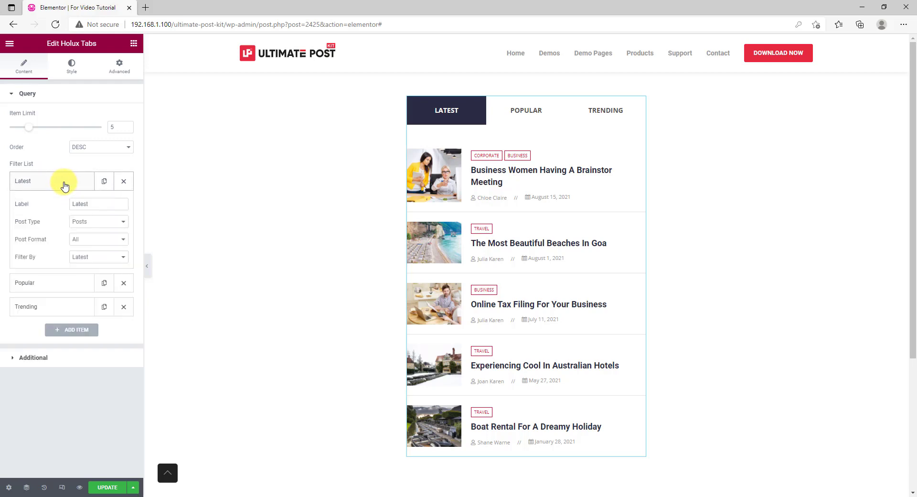
left_click(86, 260)
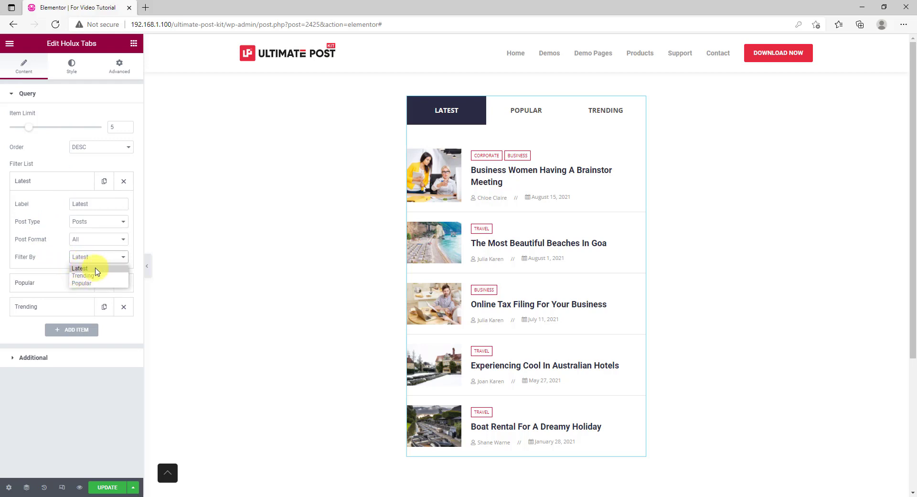
left_click(96, 269)
left_click(95, 260)
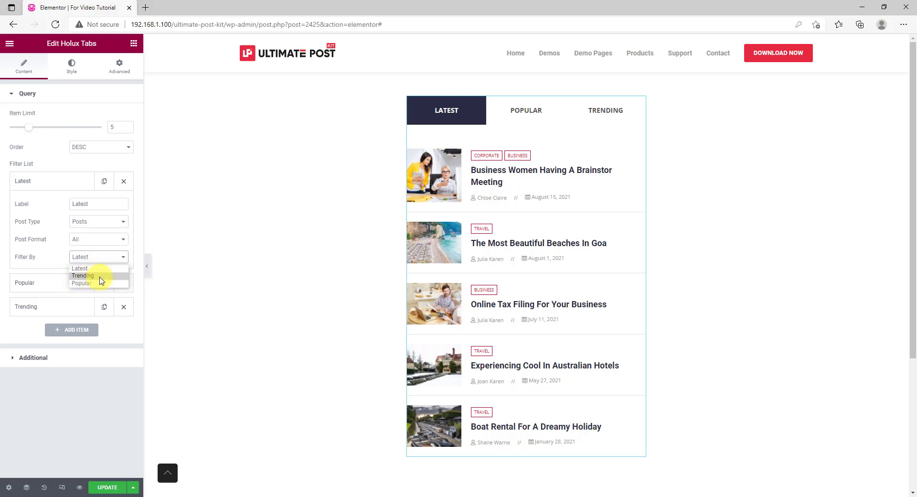
left_click(100, 276)
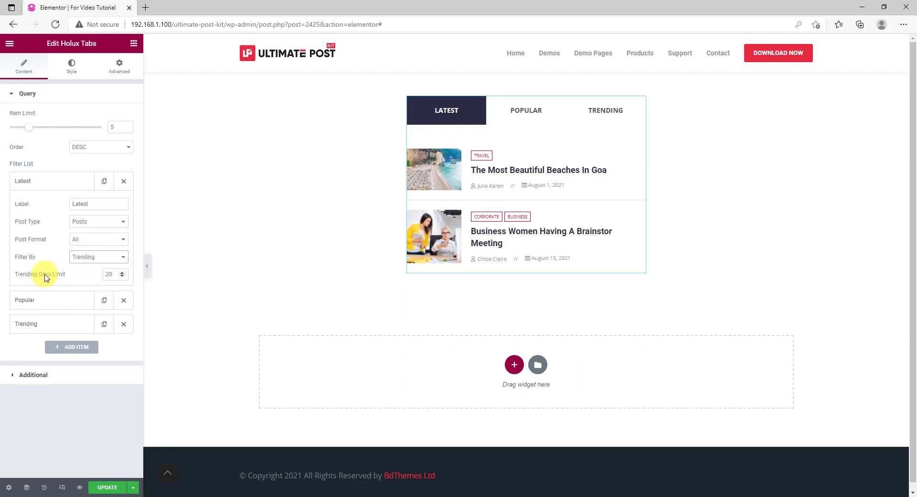
left_click(98, 258)
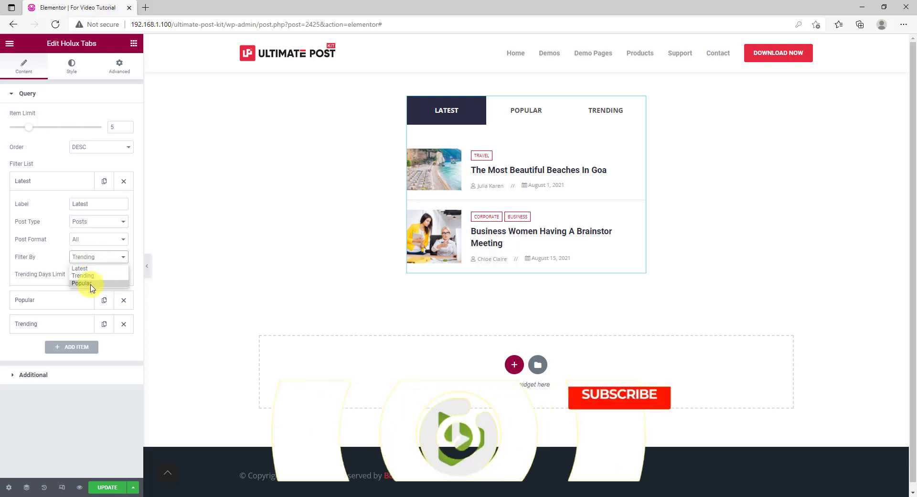
left_click(93, 282)
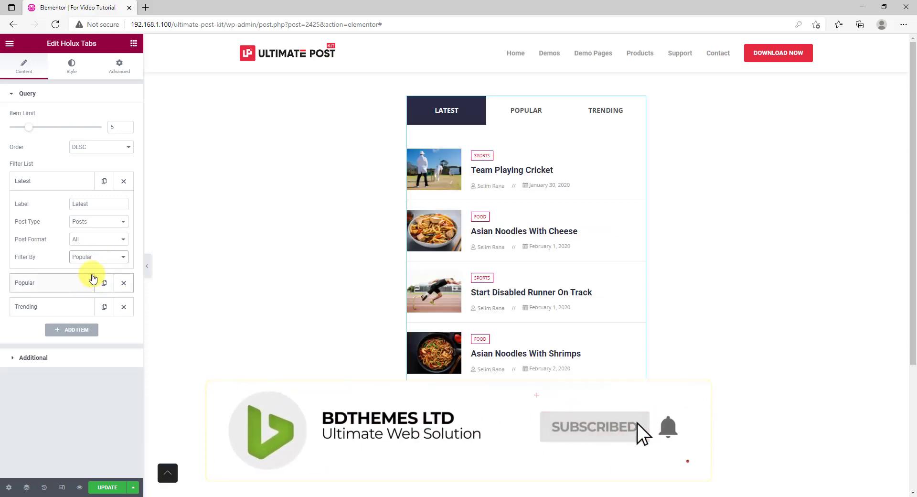
left_click(93, 264)
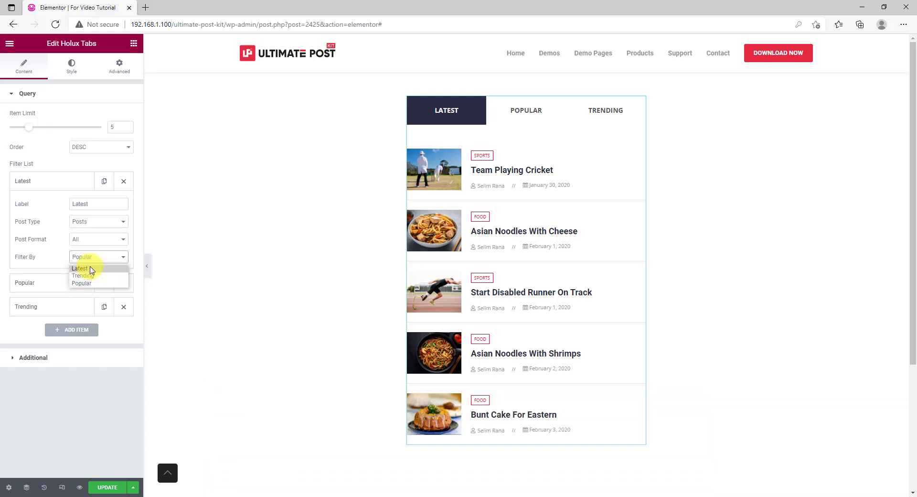
left_click(90, 270)
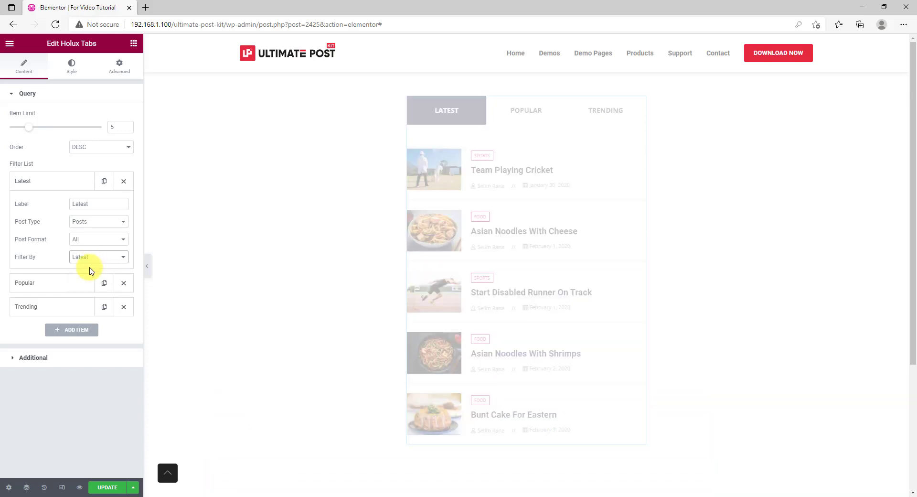
left_click(67, 188)
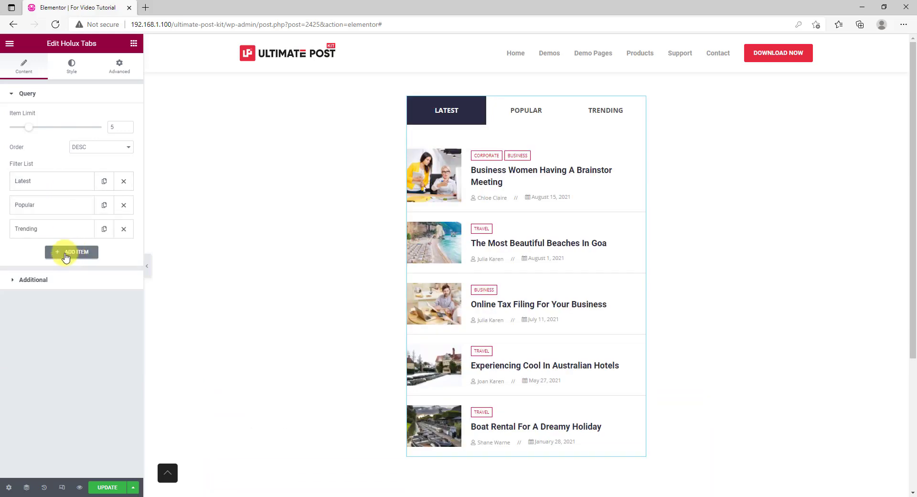
Step: Set the post image size to Medium Large - 768 x 0 in the widget's additional settings
left_click(51, 283)
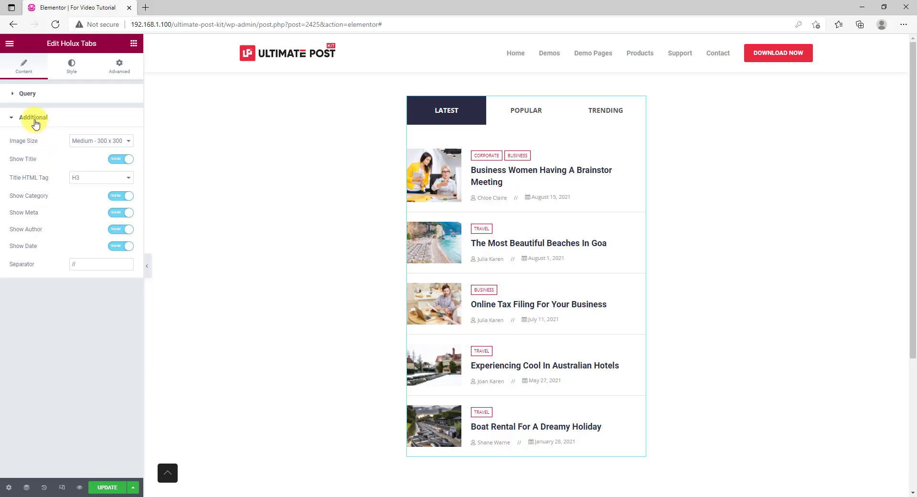
left_click(98, 143)
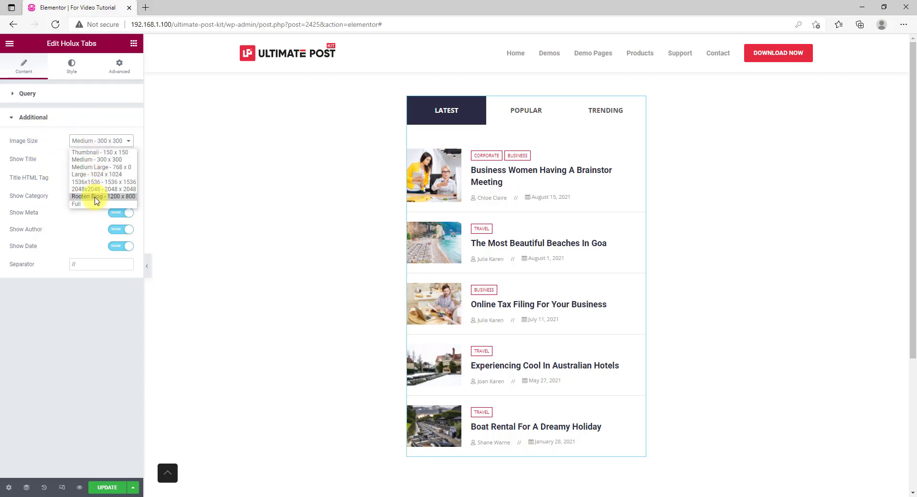
left_click(114, 168)
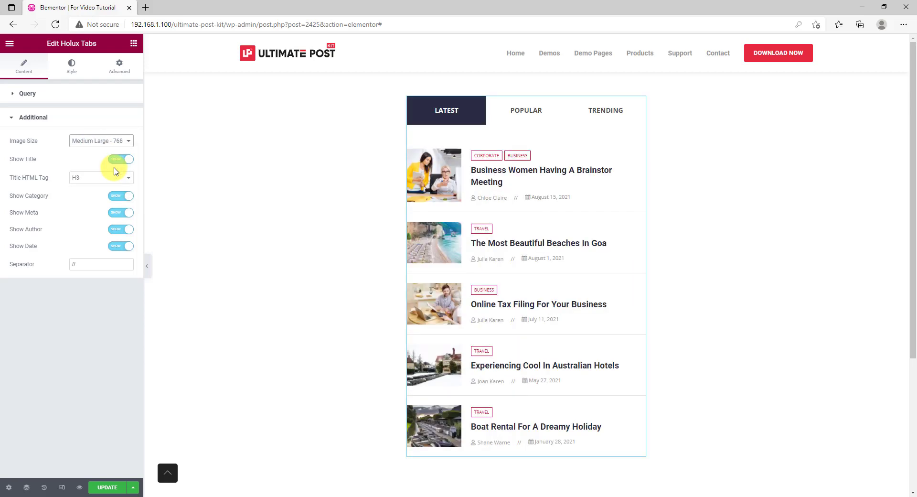
left_click_drag(79, 264, 71, 264)
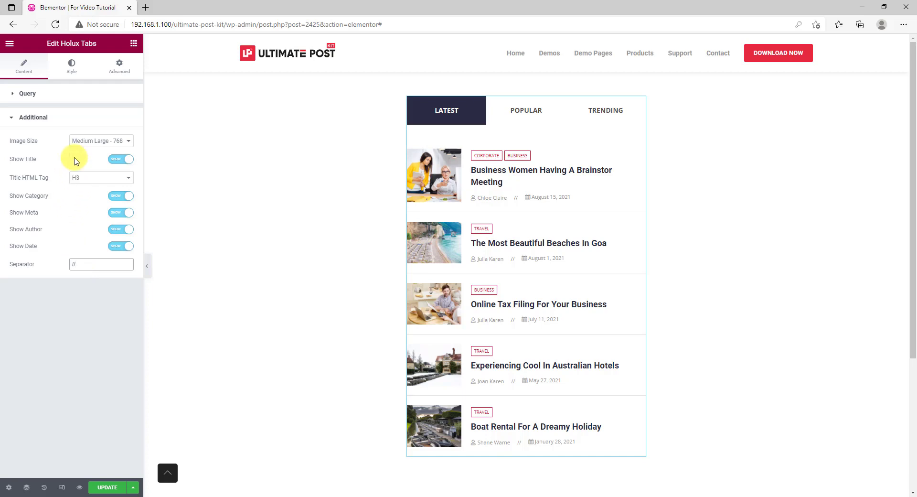
Step: Give the active tab a solid background in colour #B902FF
left_click(70, 77)
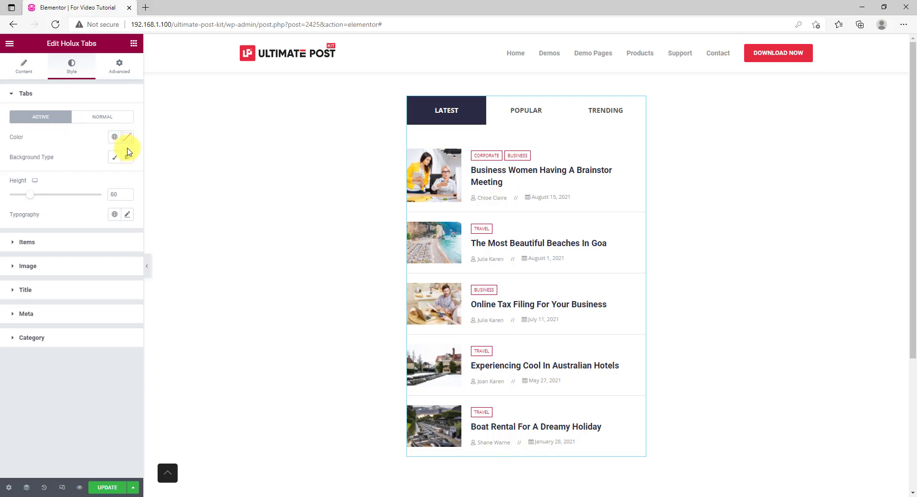
left_click(114, 157)
left_click(127, 177)
left_click(44, 324)
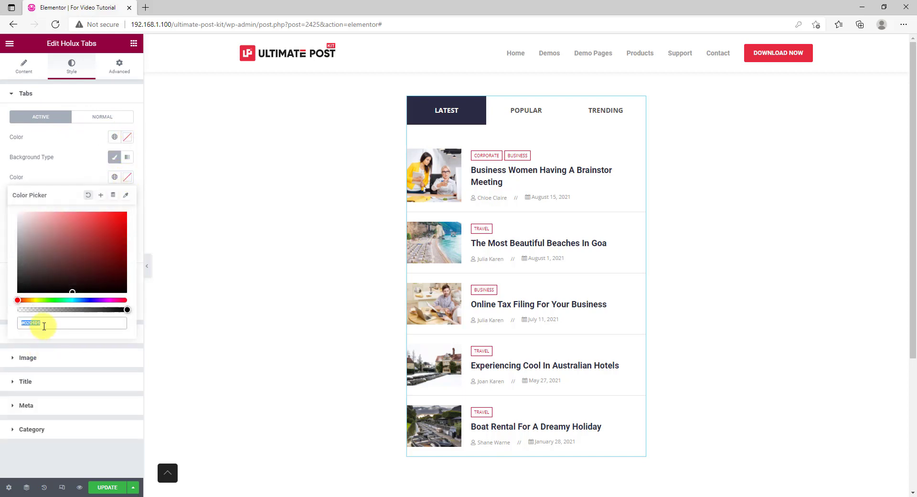
type("#B902FF")
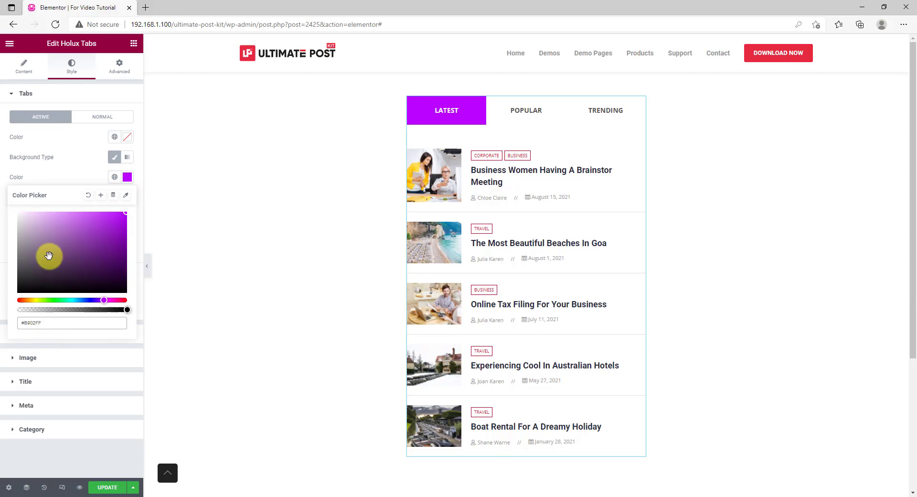
left_click(64, 183)
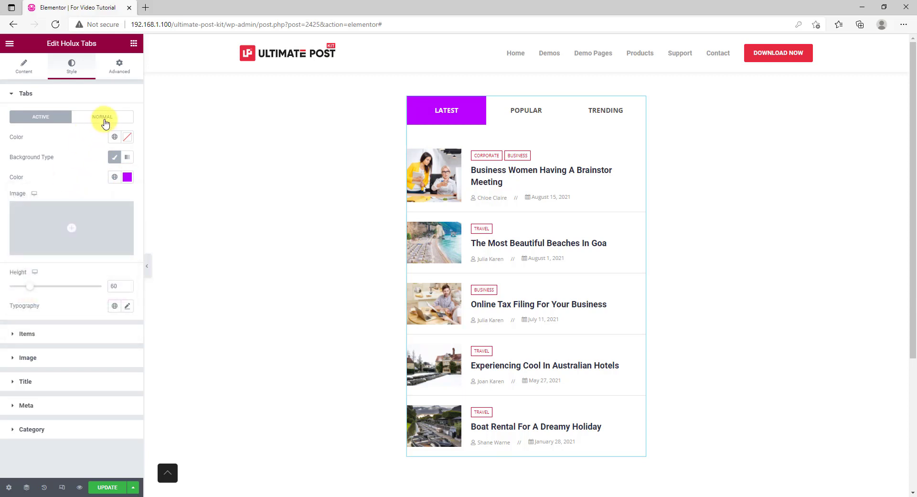
Step: Give the normal-state tabs a solid #B902FF background lowered to a pale, mostly transparent tint, and set the tab height to 50
left_click(104, 120)
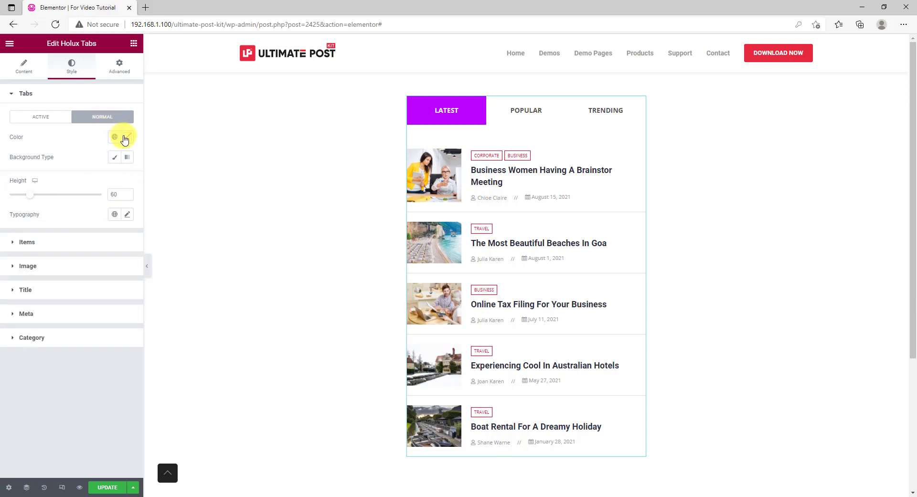
left_click(115, 156)
left_click(128, 178)
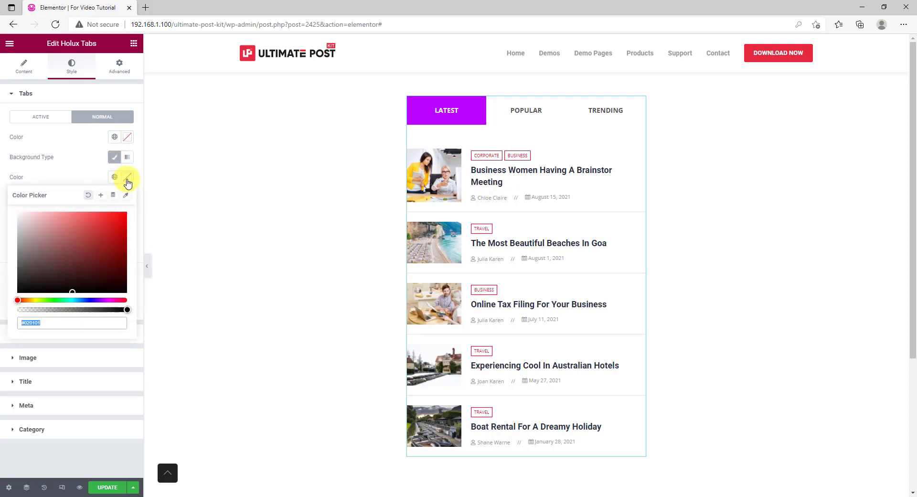
type("#B902FF")
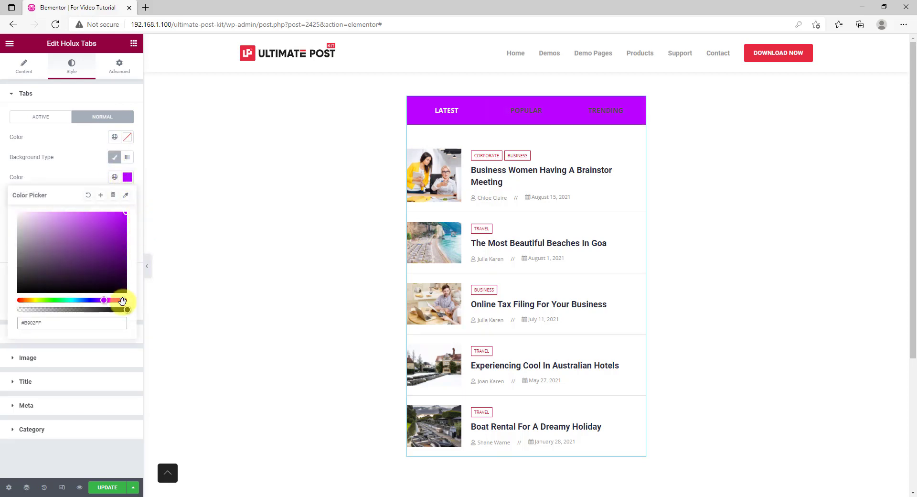
left_click_drag(124, 311, 32, 309)
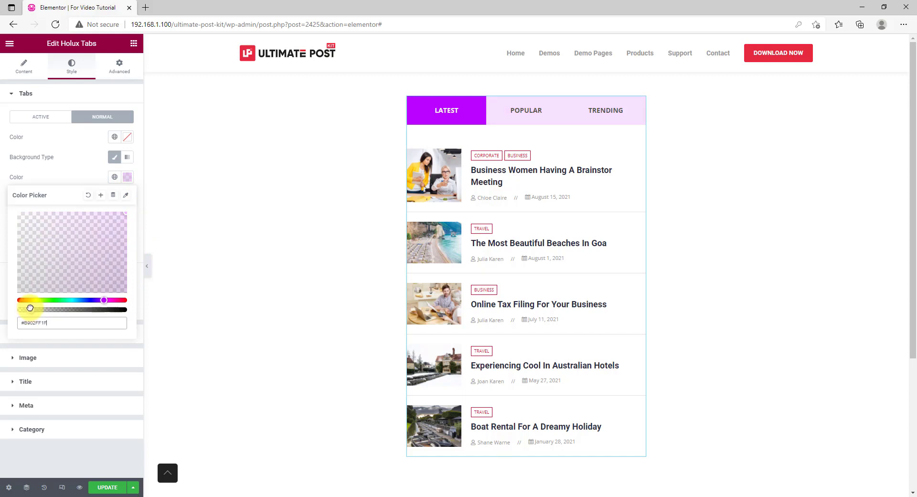
left_click(62, 168)
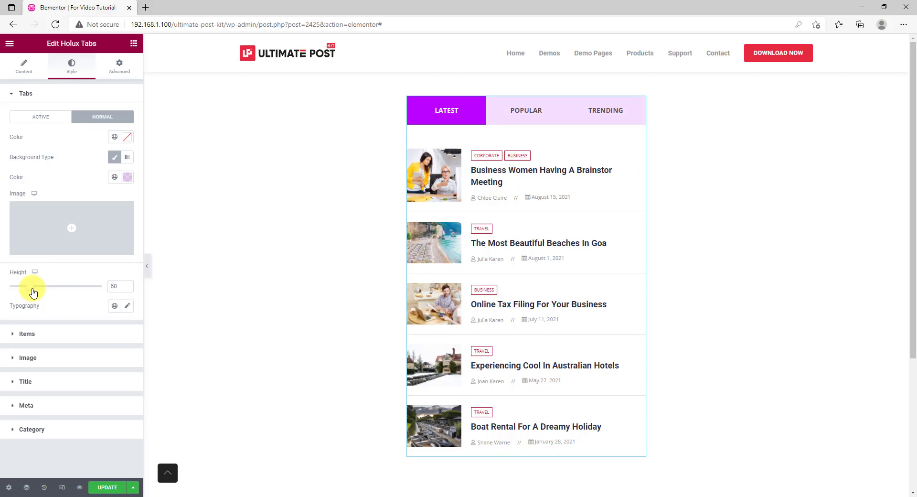
mouse_move(33, 292)
left_mouse_down()
mouse_move(44, 290)
mouse_move(28, 292)
left_mouse_up()
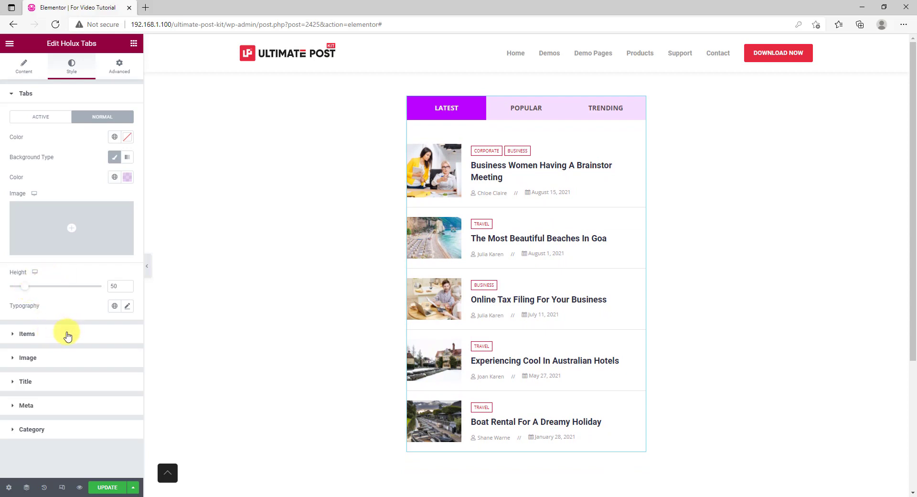
Step: Set the items' content padding to 5 px at top and bottom and 30 px at right and left, with the values unlinked
left_click(68, 332)
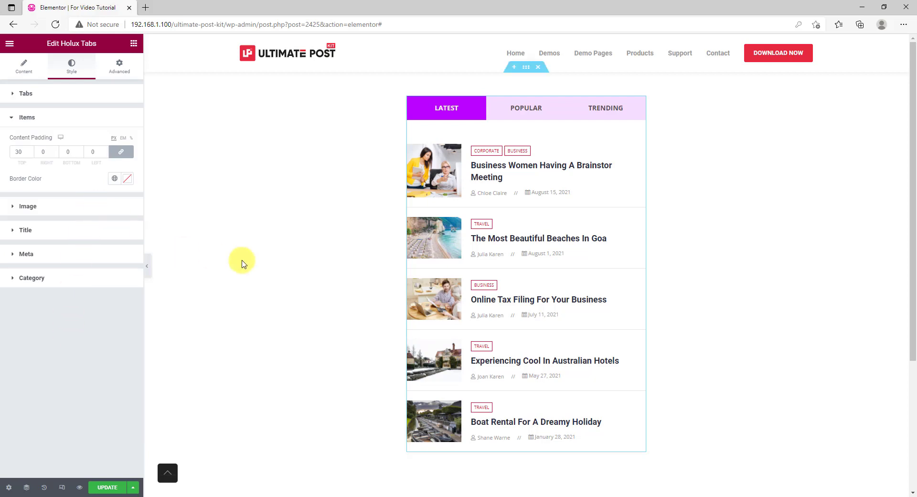
left_click(128, 155)
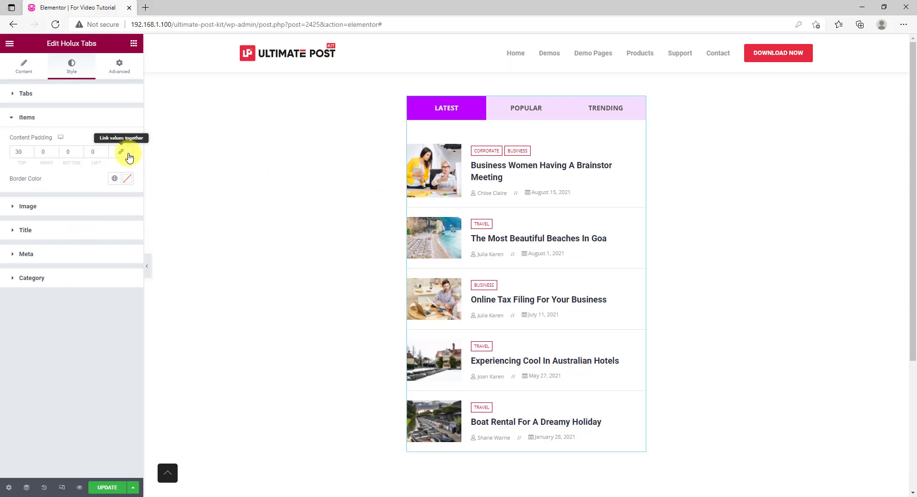
left_click(126, 156)
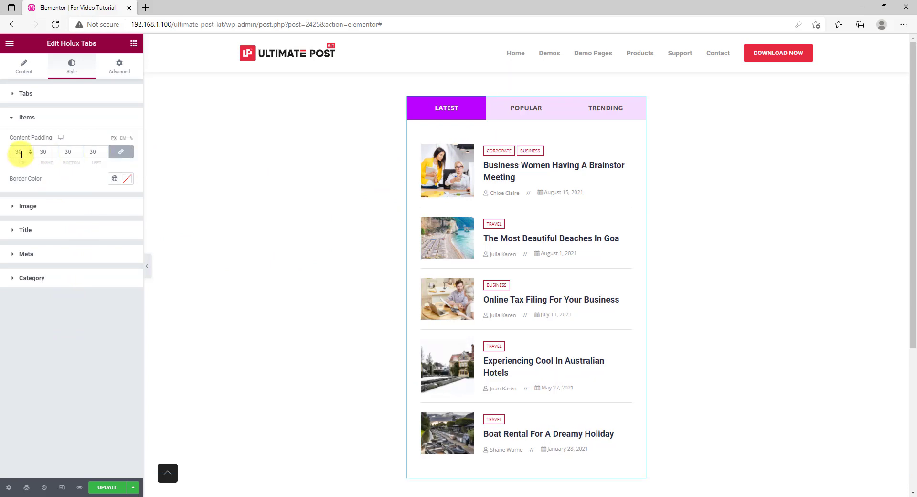
left_click_drag(21, 154, 9, 155)
type("5")
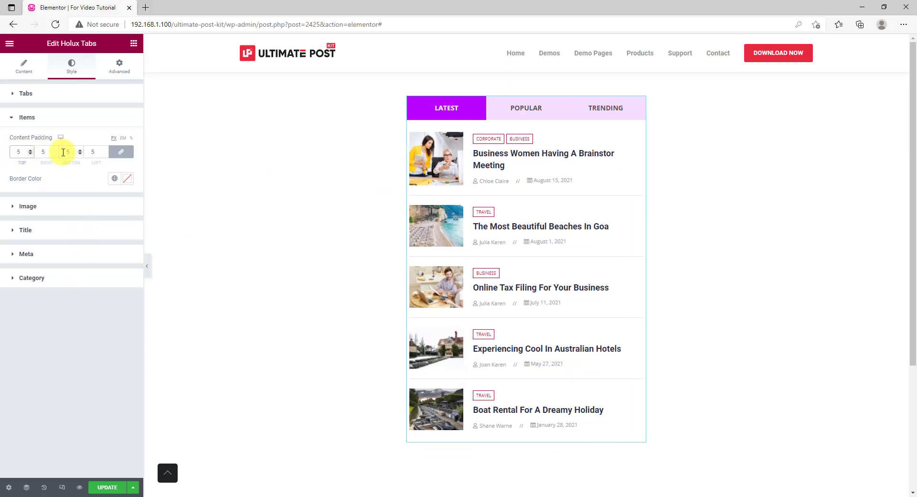
left_click(121, 151)
type("5")
double_click(64, 152)
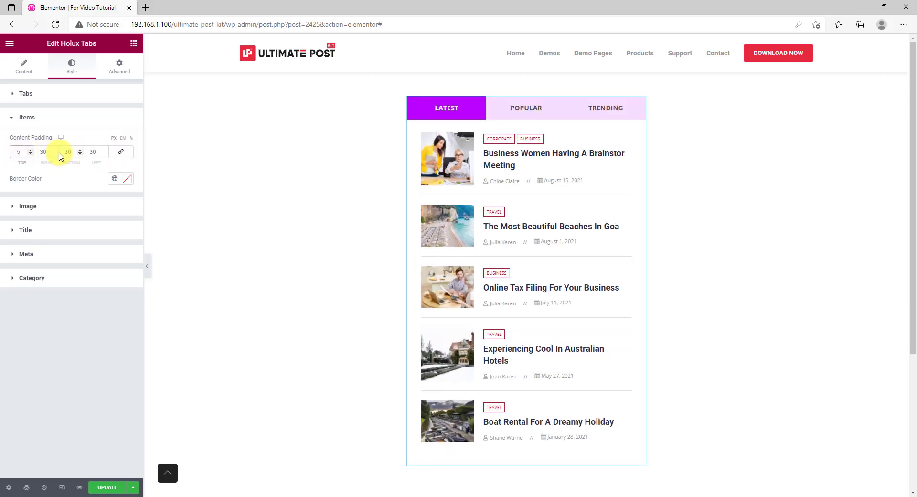
type("5")
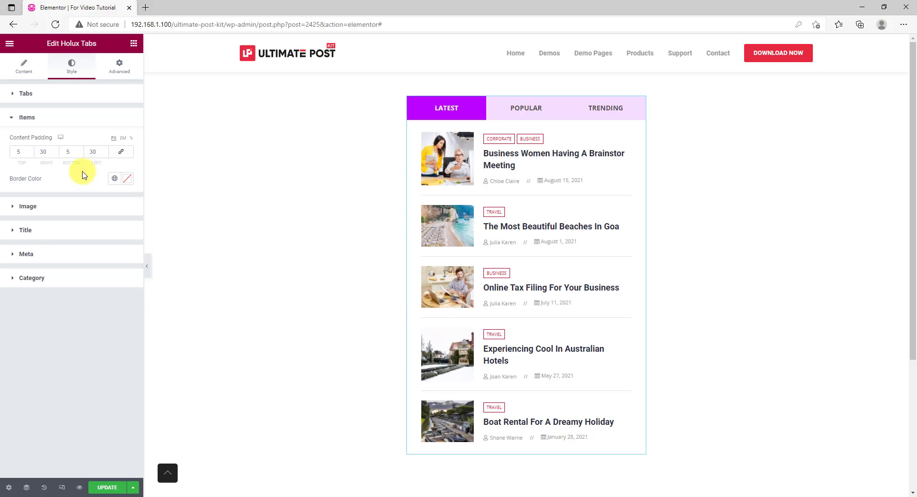
Step: Set the items' border colour to #B902FF and lower its opacity to a light tint
left_click(127, 183)
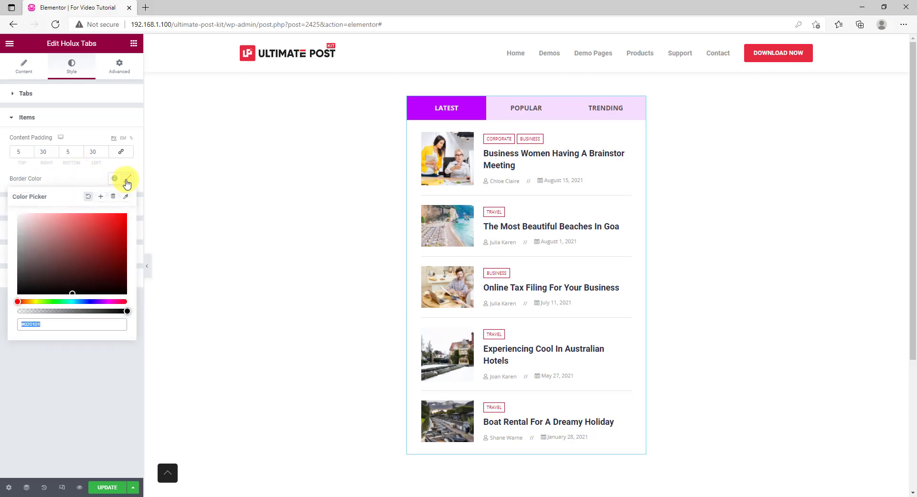
type("#B902FF")
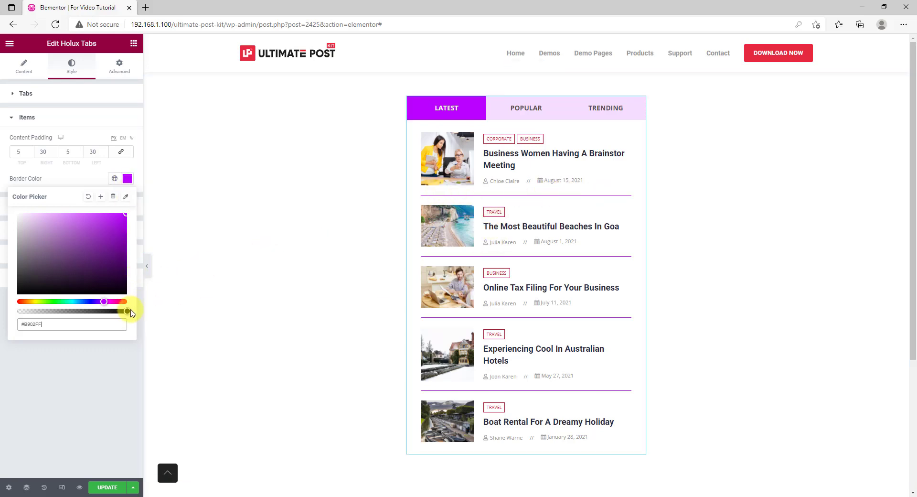
left_click_drag(128, 311, 42, 319)
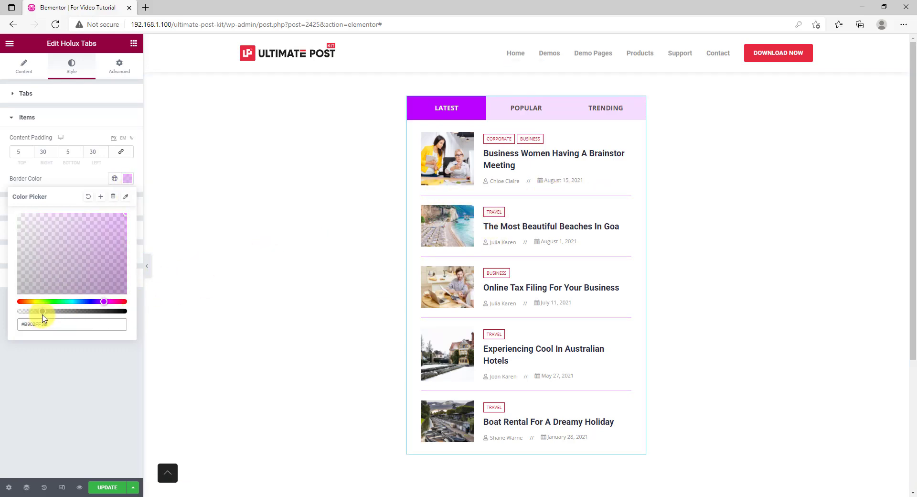
left_click(63, 173)
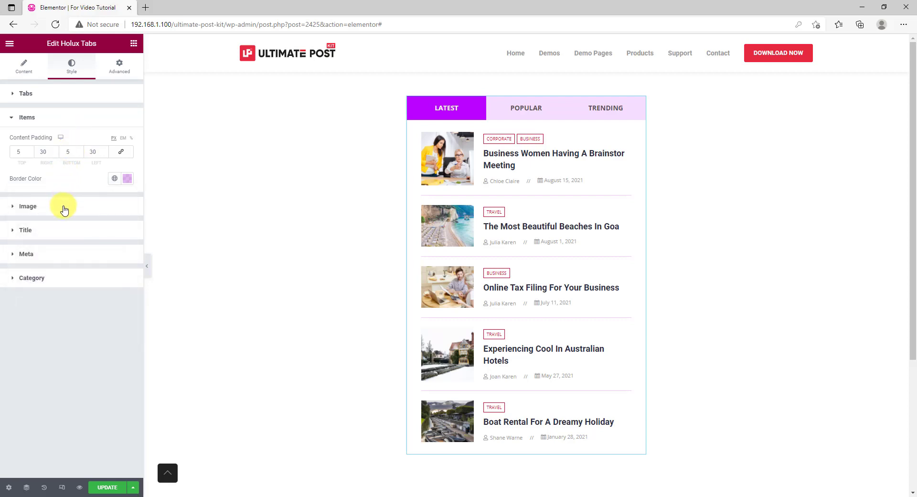
Step: Set the post titles' hover colour to #B902FF
left_click(59, 233)
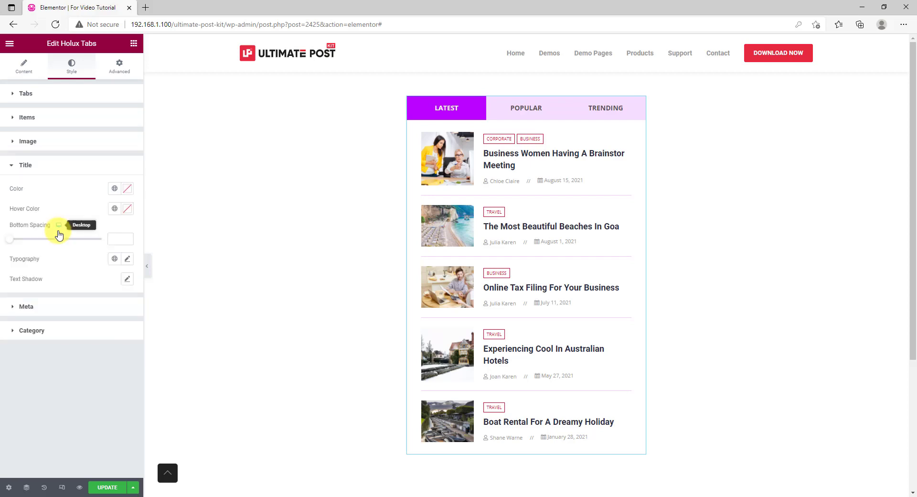
left_click(127, 209)
key("ctrl+v")
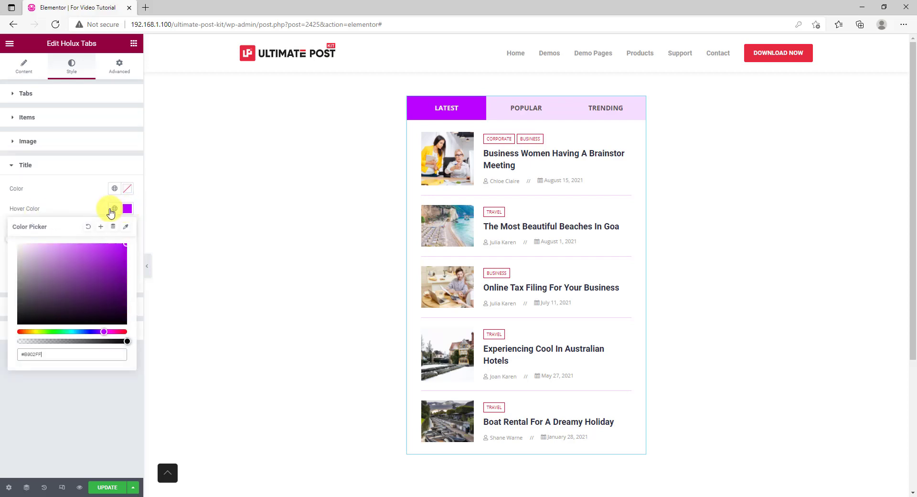
left_click(82, 205)
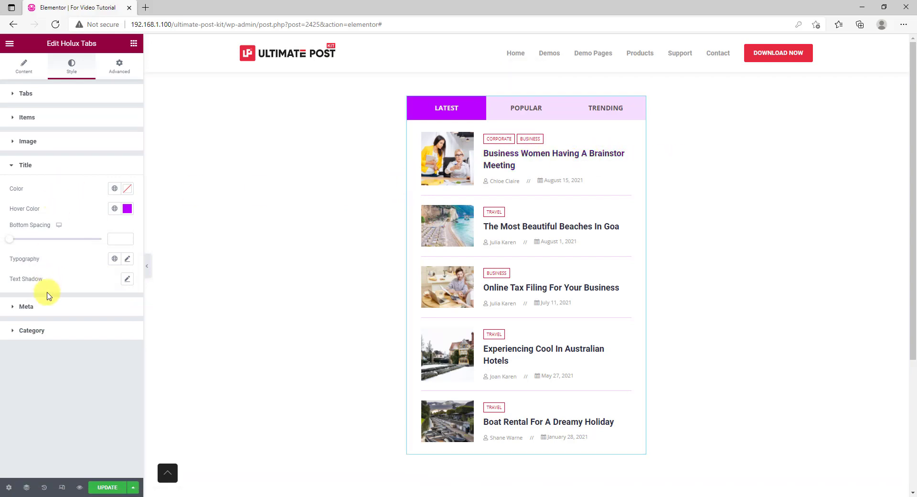
Step: Set the category labels' normal-state text colour to #B902FF
left_click(44, 336)
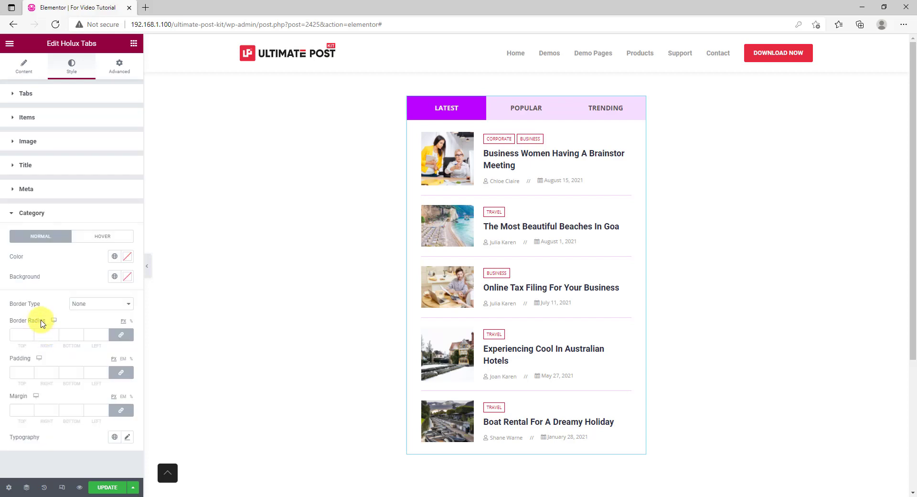
left_click(128, 259)
type("#B902FF")
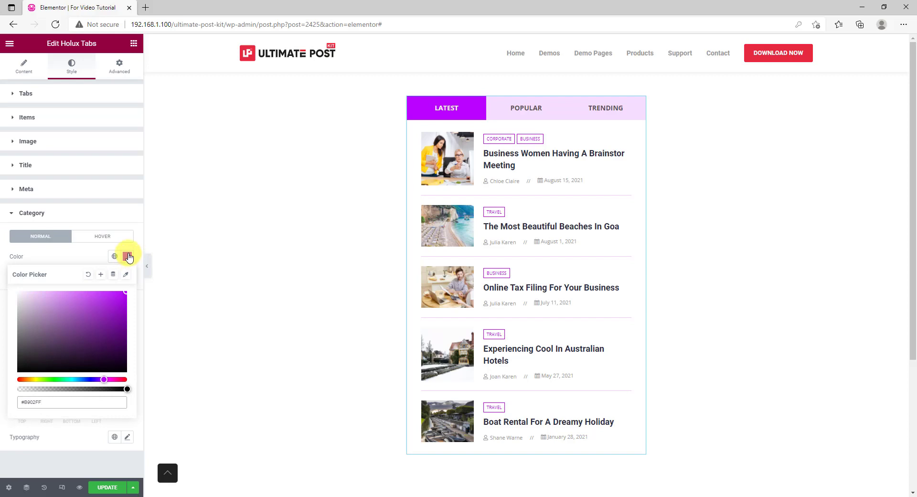
left_click(69, 257)
Step: Give the category labels a solid border of width 1 on all sides in the semi-transparent colour #B902FF91
left_click(79, 308)
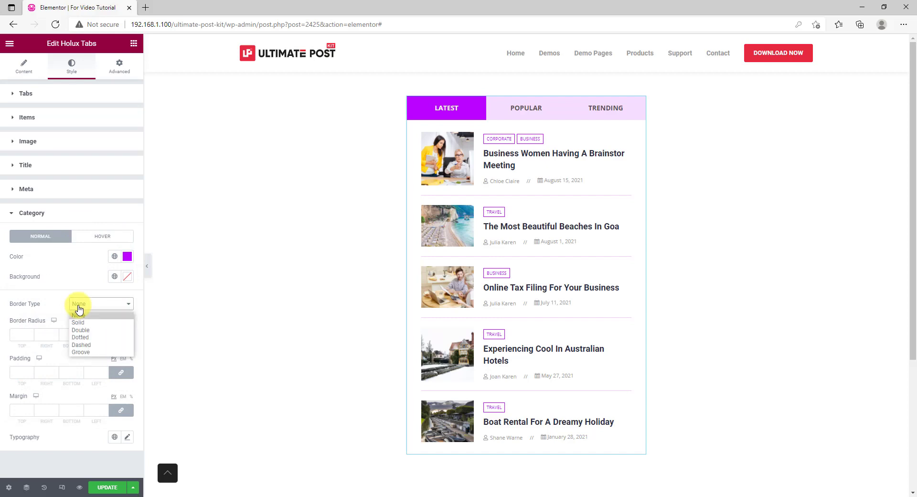
left_click(78, 322)
left_click(25, 335)
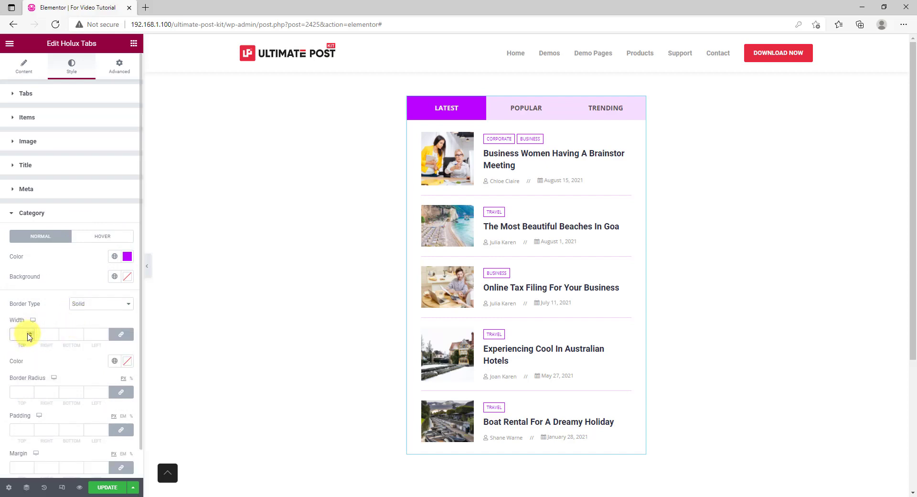
left_click(127, 361)
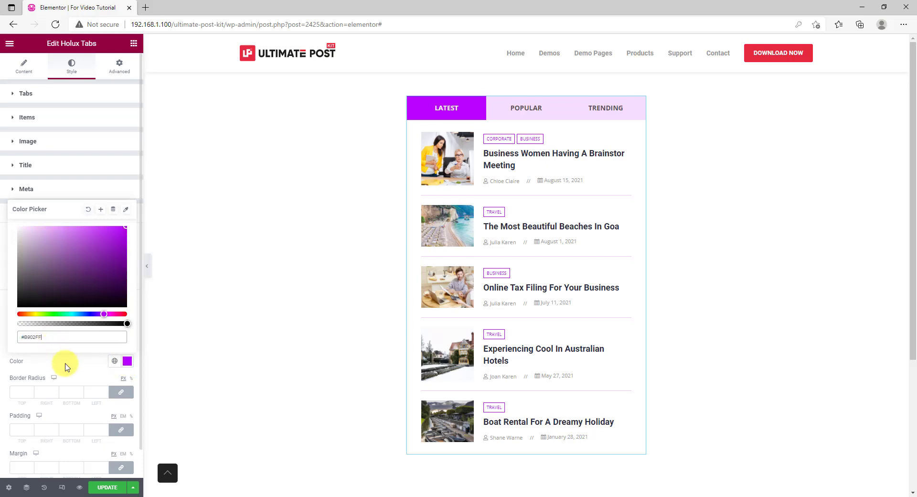
left_click_drag(126, 324, 81, 324)
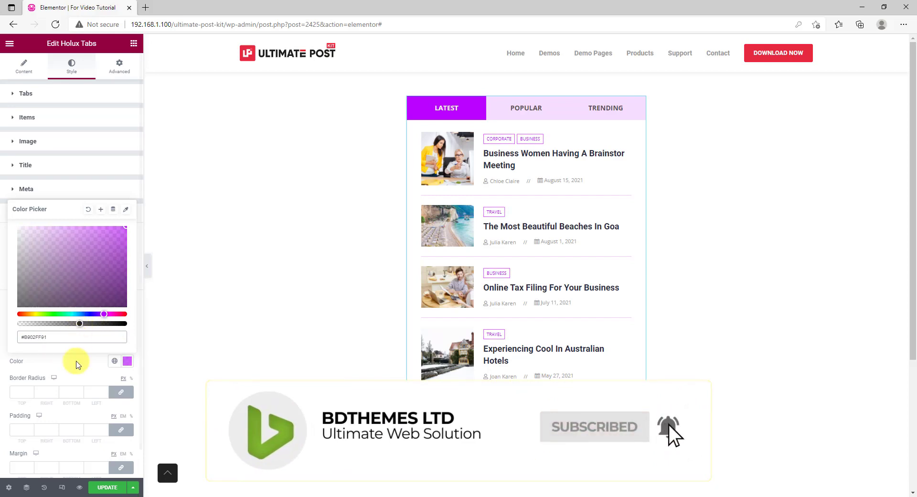
left_click(76, 365)
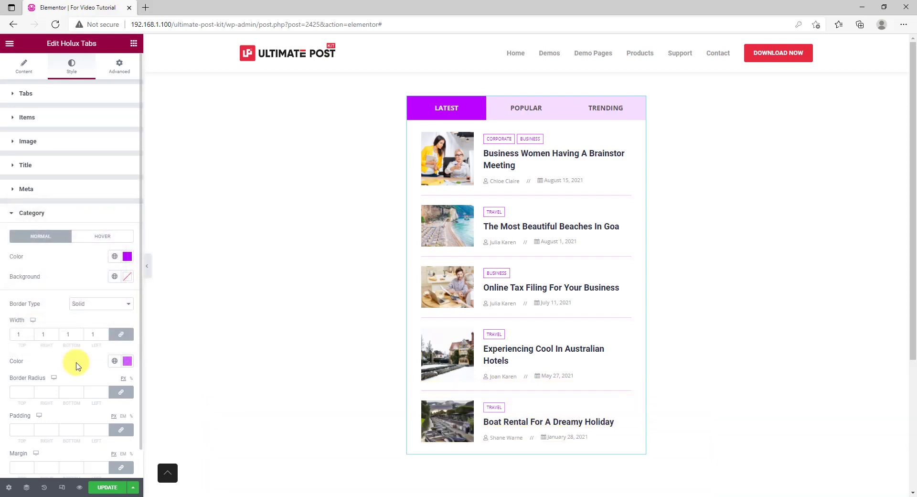
Step: Set the category labels' hover-state background to #B902FF
left_click(106, 239)
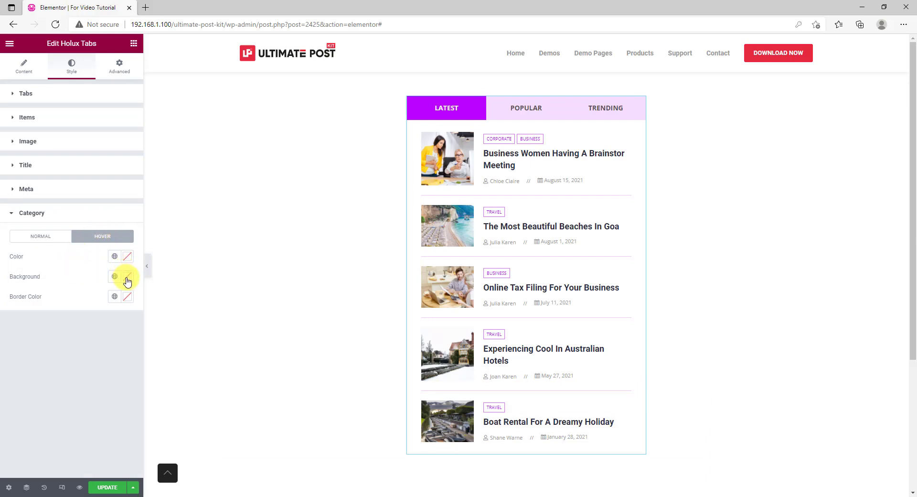
left_click(127, 277)
type("#B902FF")
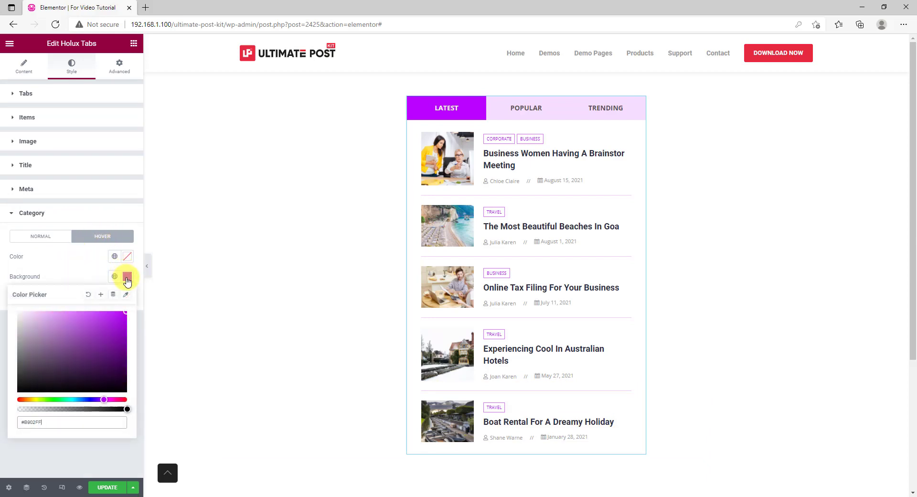
left_click(83, 280)
Step: Set the category labels' hover border colour to #B902FF and their hover text colour to white
left_click(127, 296)
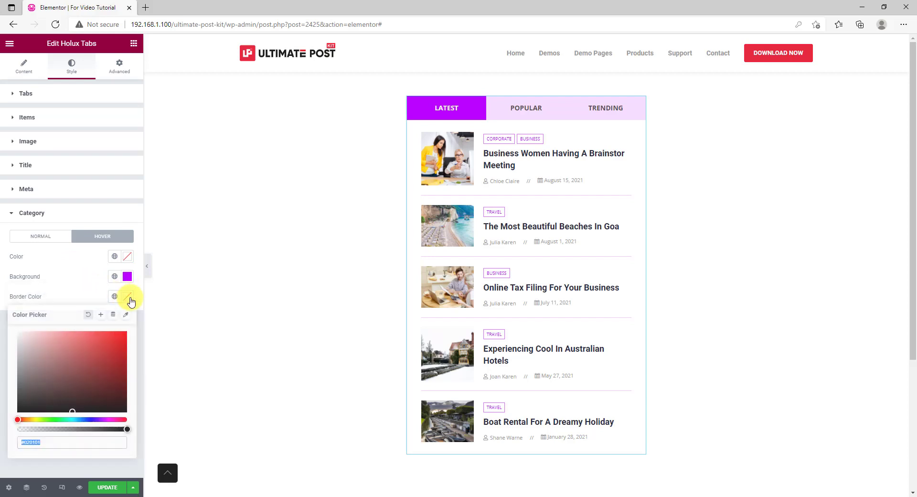
type("#B902FF")
left_click(78, 293)
left_click(127, 257)
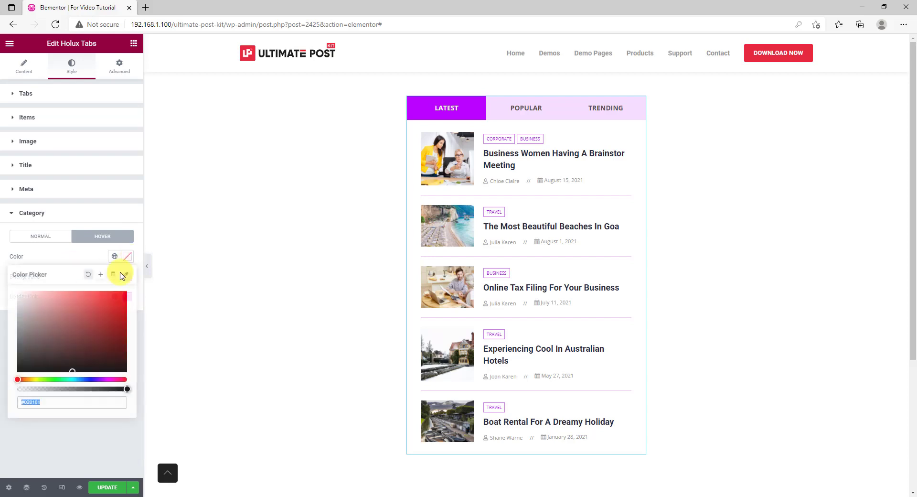
left_click(125, 258)
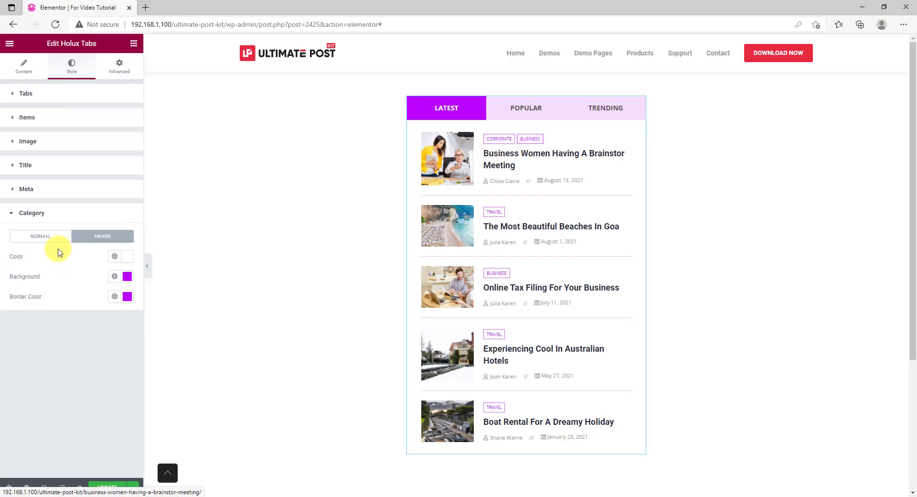
Step: Give the whole widget a solid normal-state border with a width of 1 on all sides
left_click(119, 67)
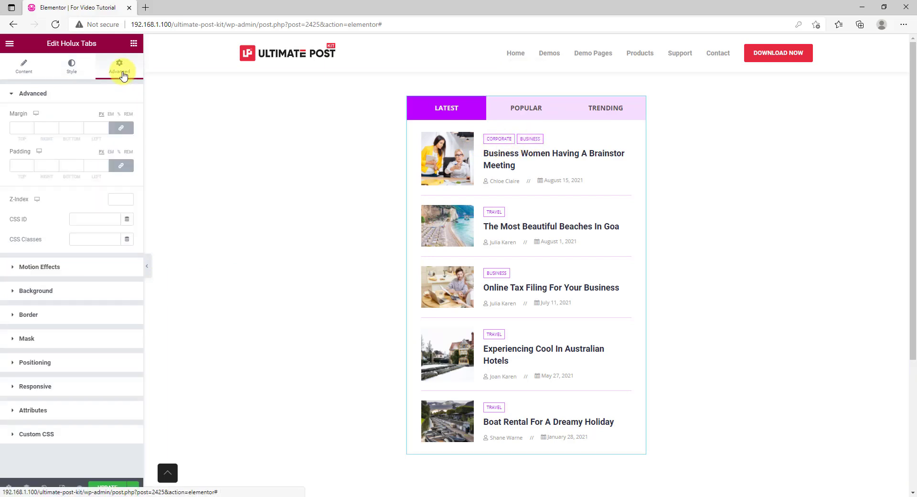
left_click(41, 316)
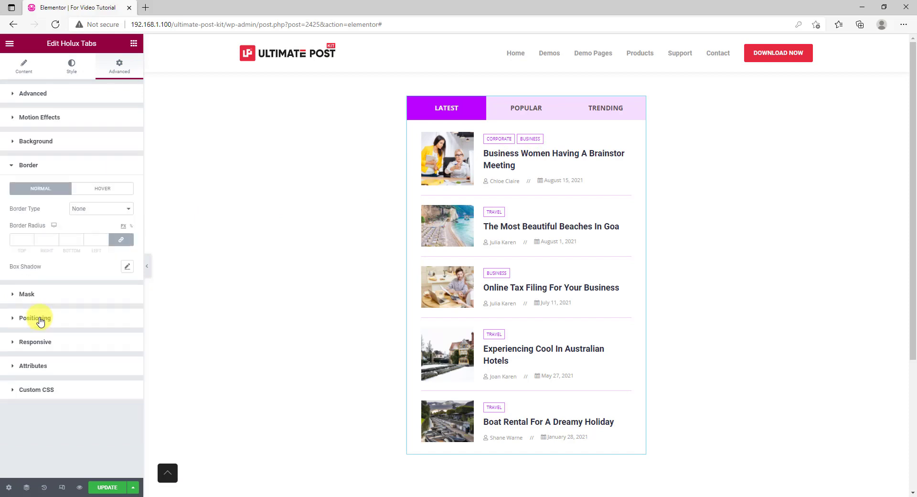
left_click(89, 209)
left_click(82, 225)
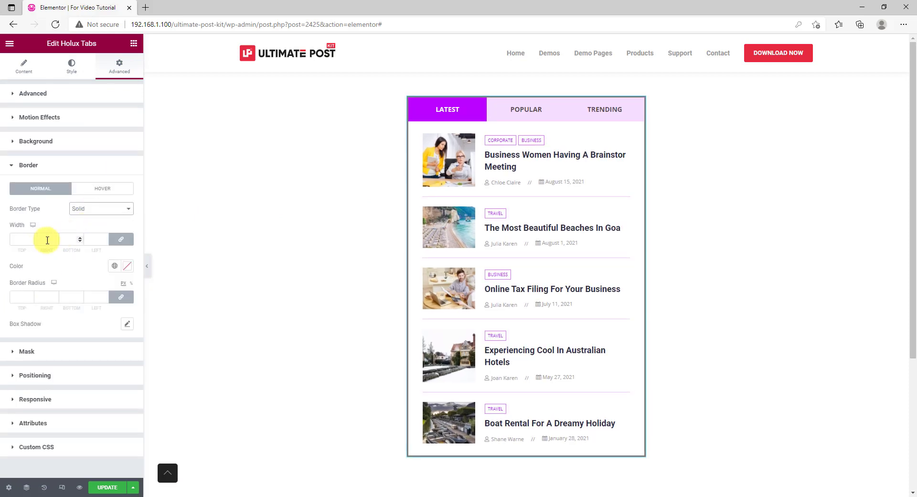
type("1")
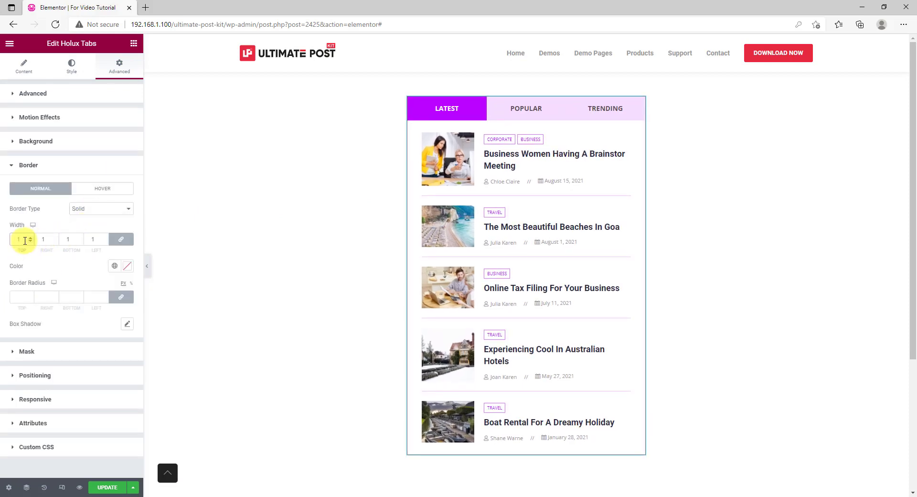
Step: Set the widget's border colour to #B902FF and lower its opacity to a light tint
left_click(127, 266)
type("#B902FF")
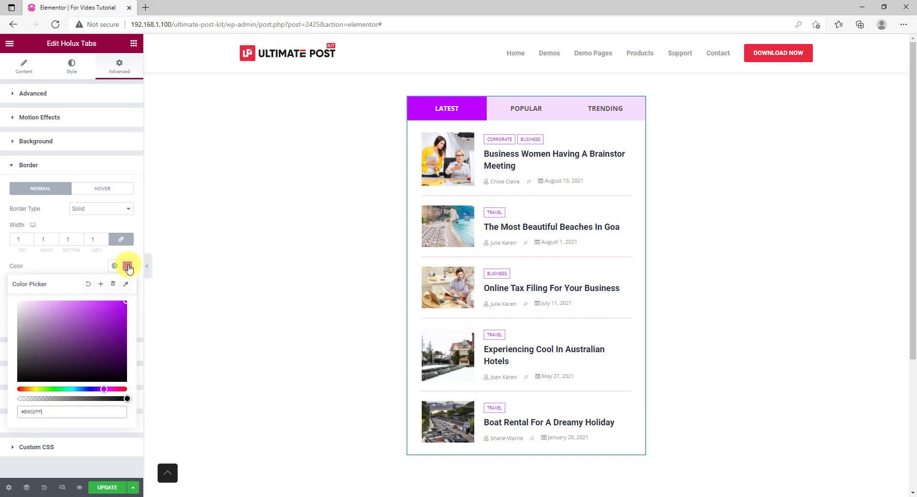
left_click_drag(127, 399, 51, 399)
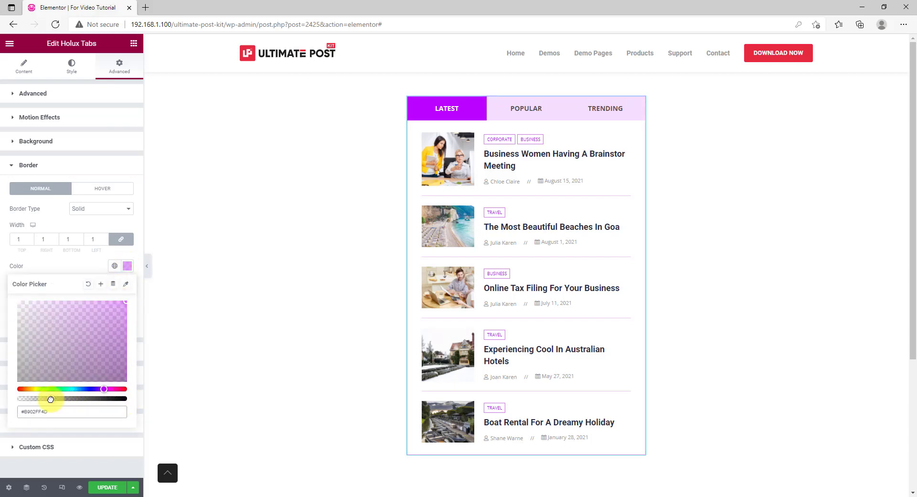
left_click(57, 268)
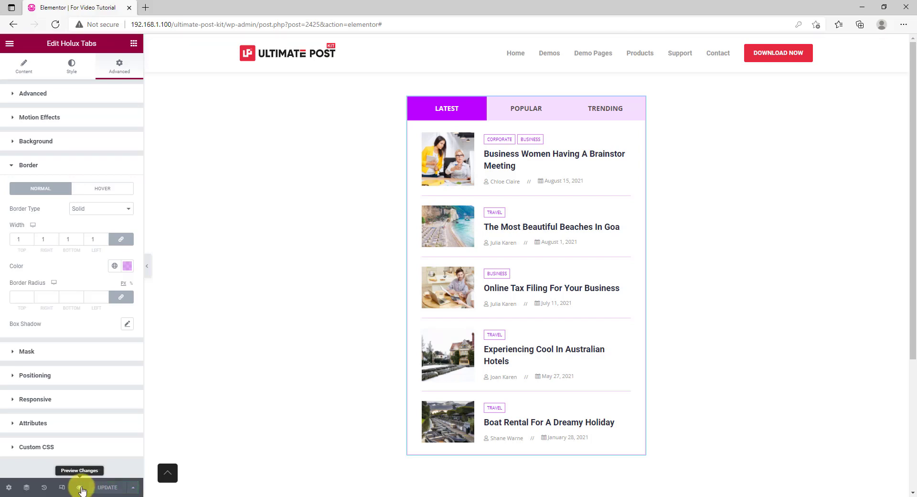
Step: Preview the page in the browser and switch the post widget to its Popular tab to check the styling
left_click(81, 487)
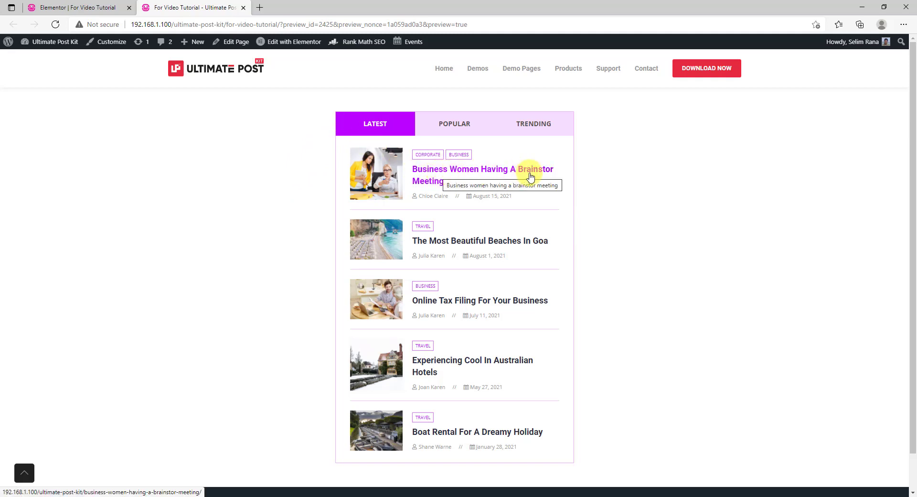
left_click(461, 123)
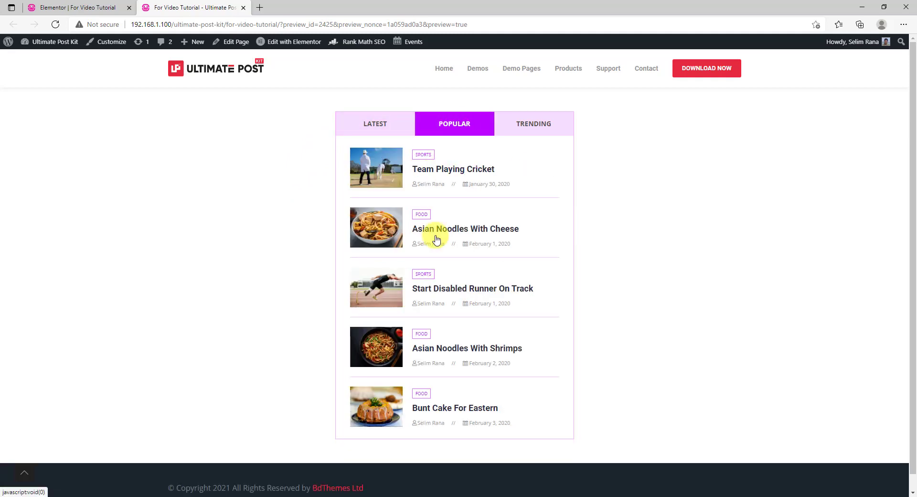